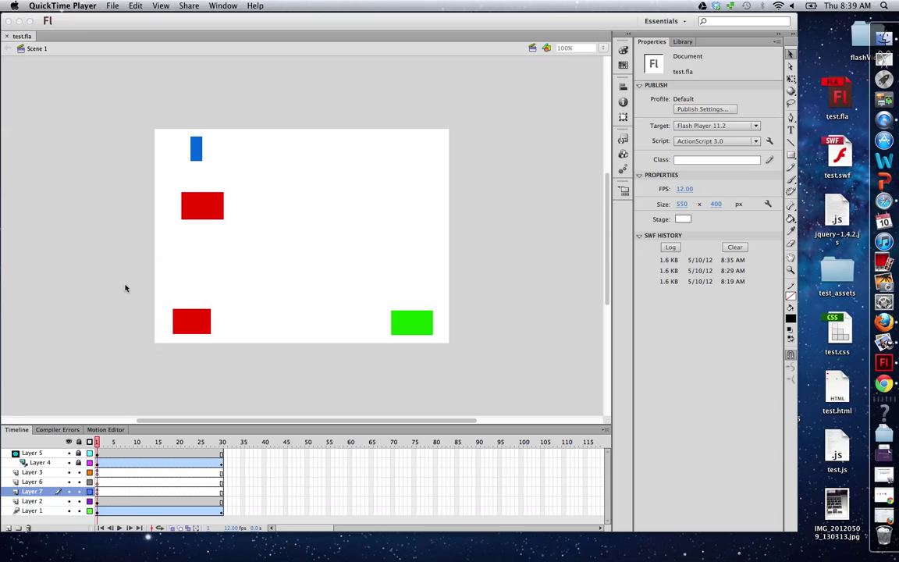
Step: Bring the Flash window showing test.fla and its blue, red and green rectangles to the front
{"action": "left_click", "coordinate": [251, 115]}
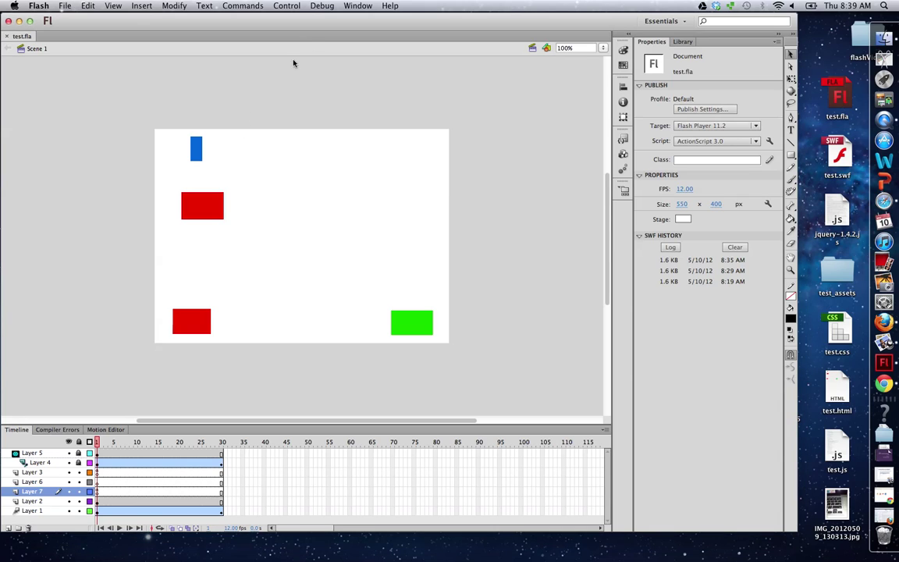
Step: Test-play the movie with Control > Test Movie > Test, then close the test.swf preview
{"action": "left_click", "coordinate": [287, 6]}
{"action": "mouse_move", "coordinate": [352, 82]}
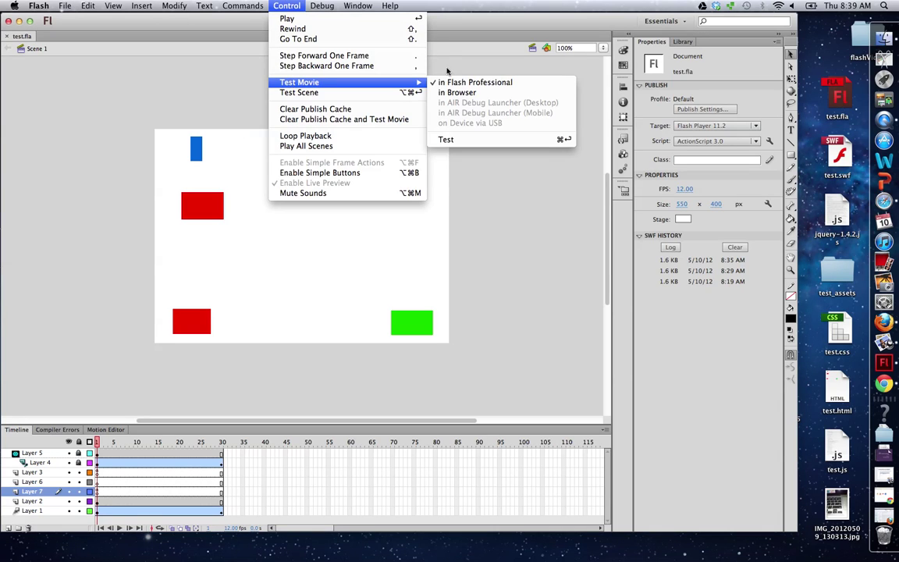
{"action": "left_click", "coordinate": [441, 140]}
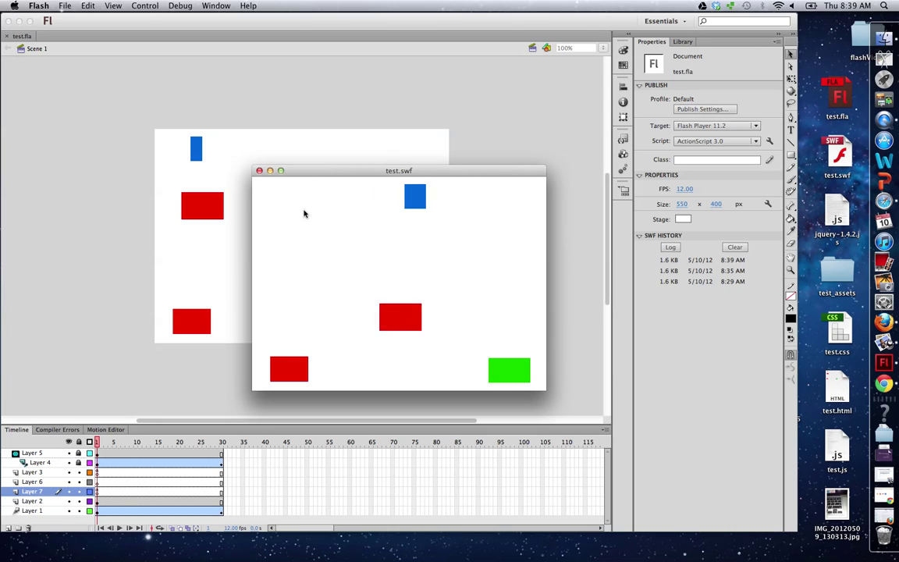
{"action": "left_click", "coordinate": [259, 170]}
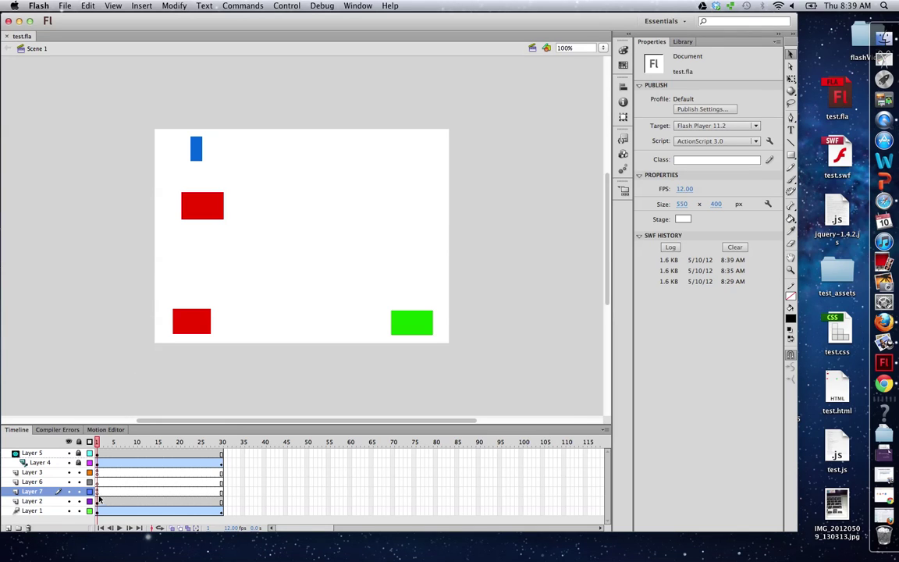
{"action": "right_click", "coordinate": [97, 490]}
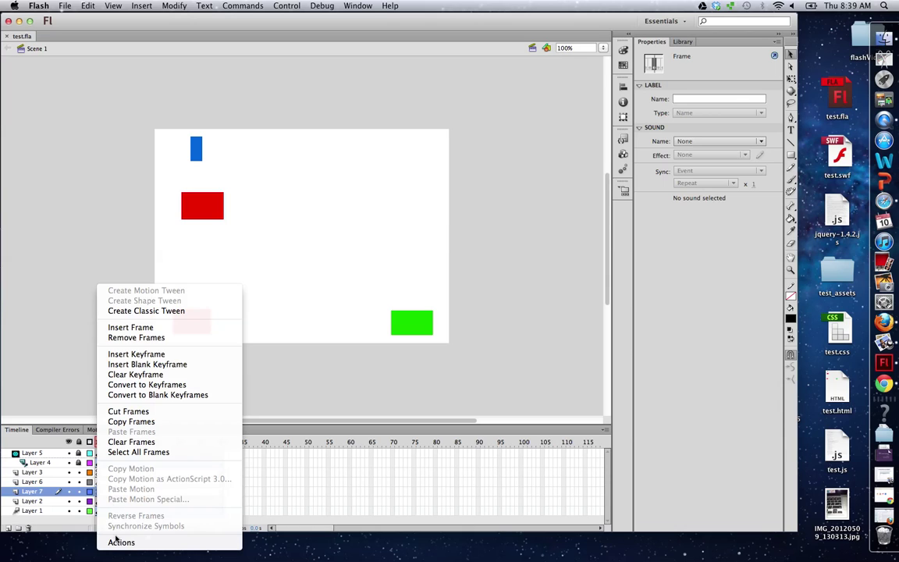
{"action": "left_click", "coordinate": [119, 542]}
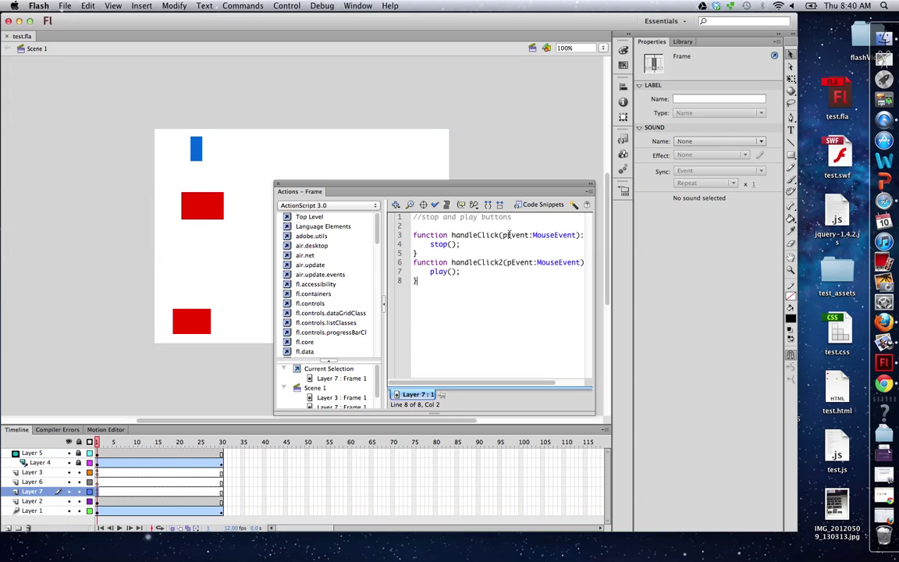
{"action": "left_click", "coordinate": [279, 186]}
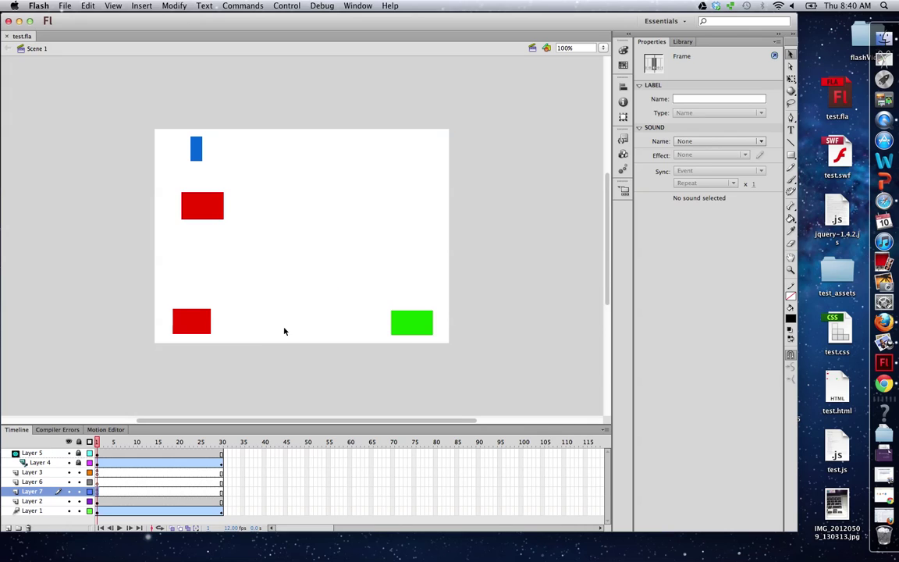
{"action": "left_click", "coordinate": [283, 331]}
{"action": "scroll", "coordinate": [284, 331], "scroll_direction": "left", "scroll_amount": 5}
{"action": "scroll", "coordinate": [284, 331], "scroll_direction": "down", "scroll_amount": 6}
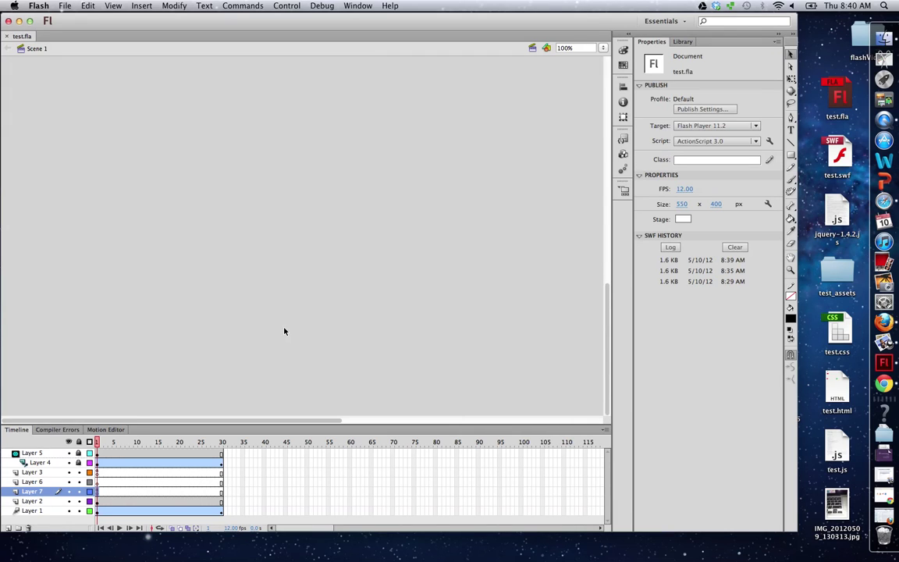
{"action": "left_click", "coordinate": [97, 473]}
{"action": "right_click", "coordinate": [97, 474]}
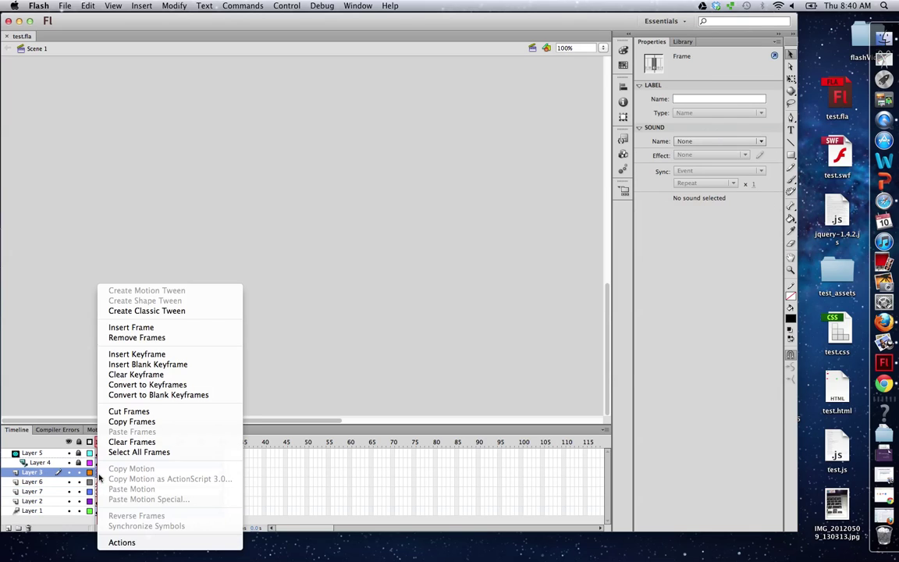
{"action": "left_click", "coordinate": [124, 542]}
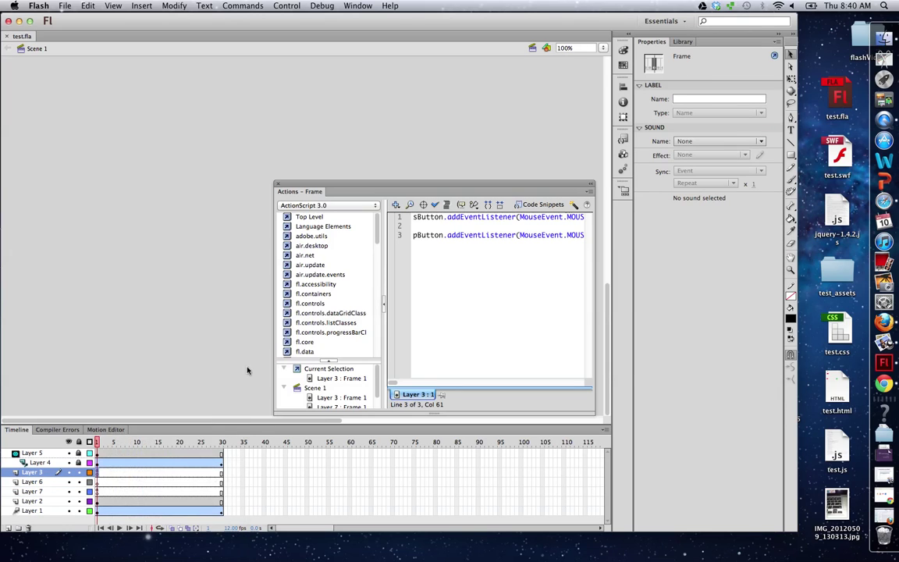
{"action": "left_click", "coordinate": [419, 269]}
{"action": "scroll", "coordinate": [418, 269], "scroll_direction": "left", "scroll_amount": 5}
{"action": "scroll", "coordinate": [418, 270], "scroll_direction": "right", "scroll_amount": 5}
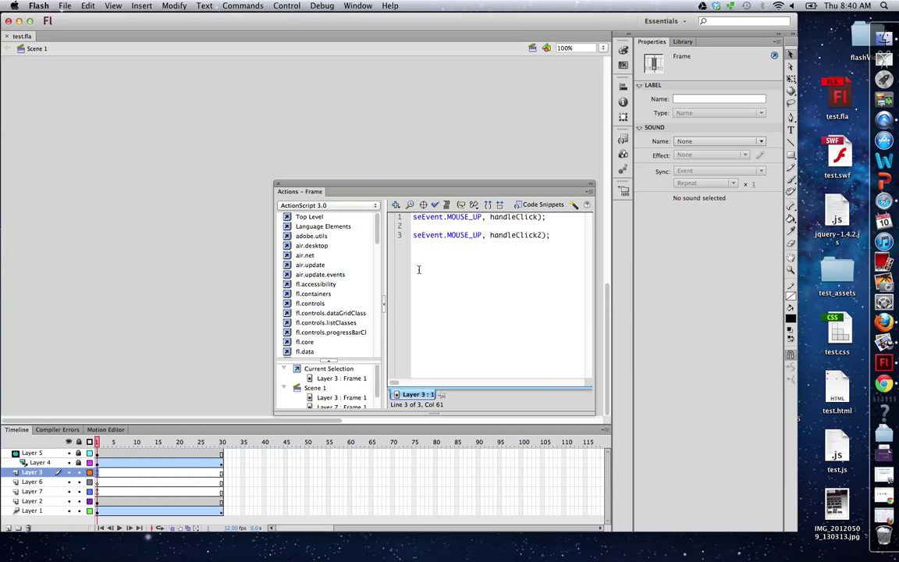
{"action": "scroll", "coordinate": [418, 270], "scroll_direction": "left", "scroll_amount": 5}
{"action": "left_click", "coordinate": [278, 186]}
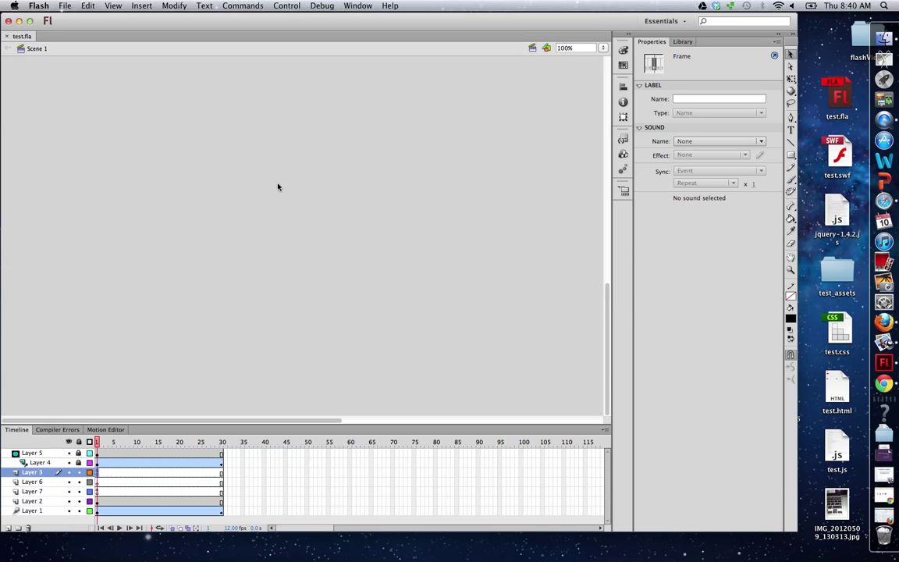
{"action": "left_click", "coordinate": [278, 185]}
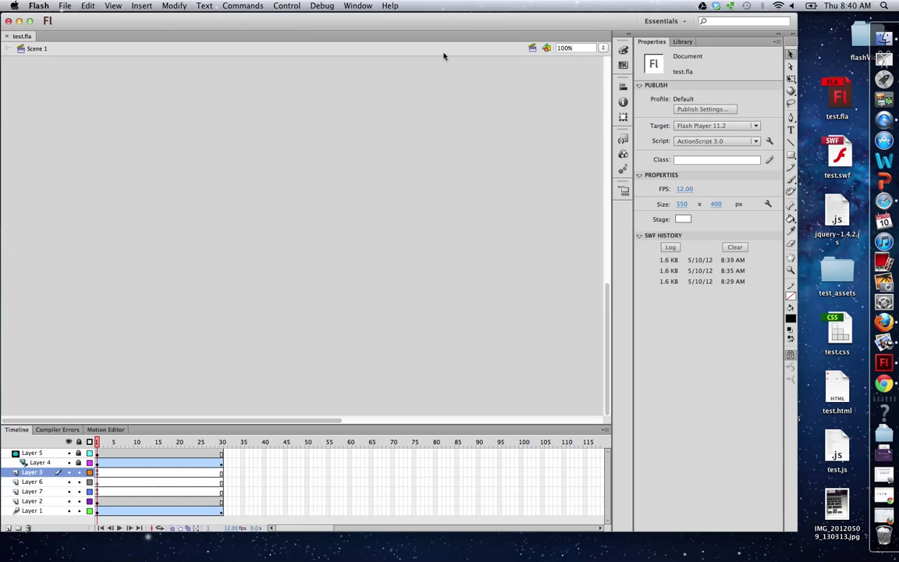
Step: Launch Wallaby Technology Preview and select test.fla on the Desktop as the source file
{"action": "left_click", "coordinate": [882, 79]}
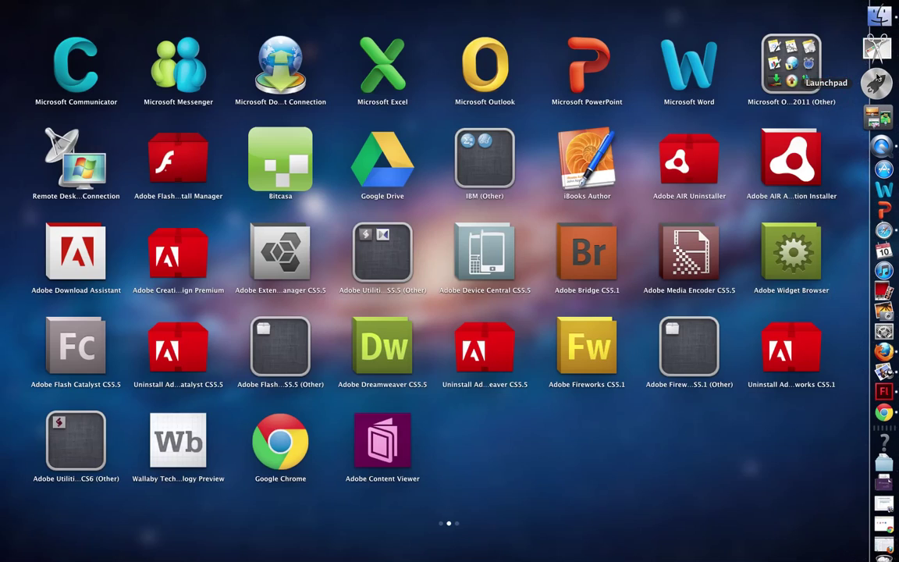
{"action": "left_click", "coordinate": [179, 449]}
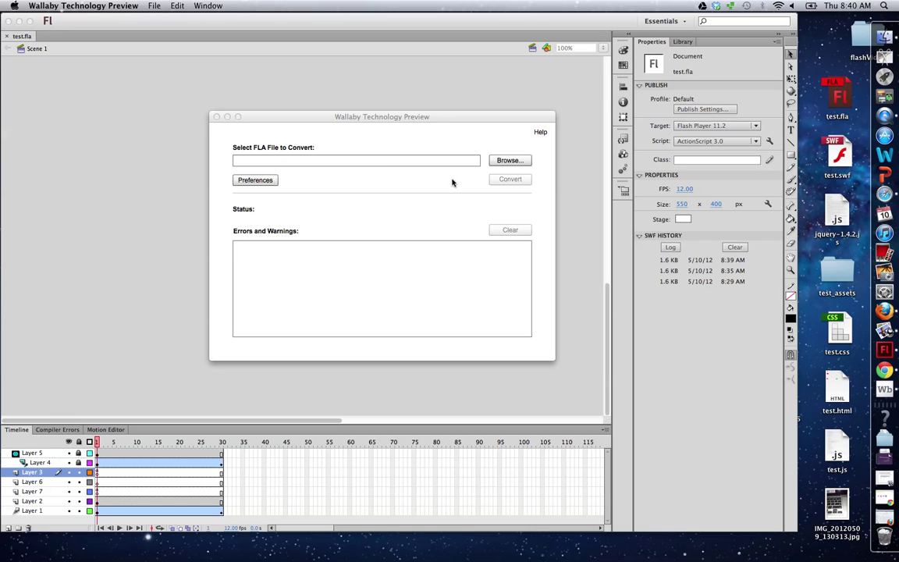
{"action": "left_click", "coordinate": [509, 161]}
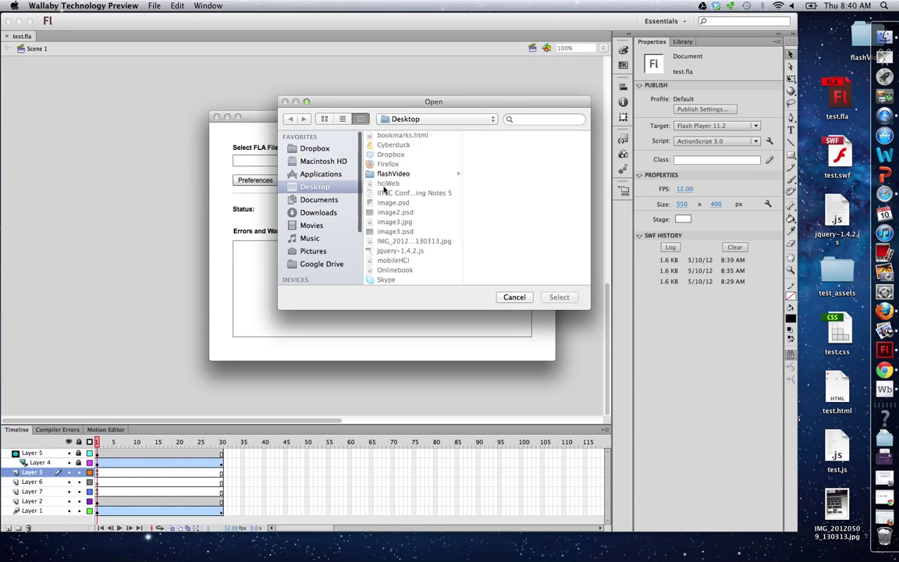
{"action": "scroll", "coordinate": [384, 203], "scroll_direction": "down", "scroll_amount": 3}
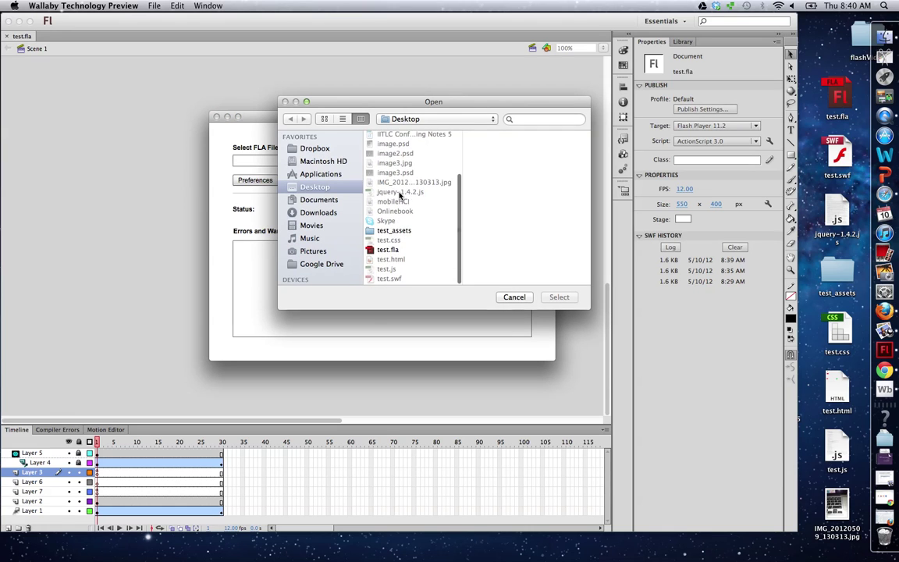
{"action": "left_click", "coordinate": [387, 251]}
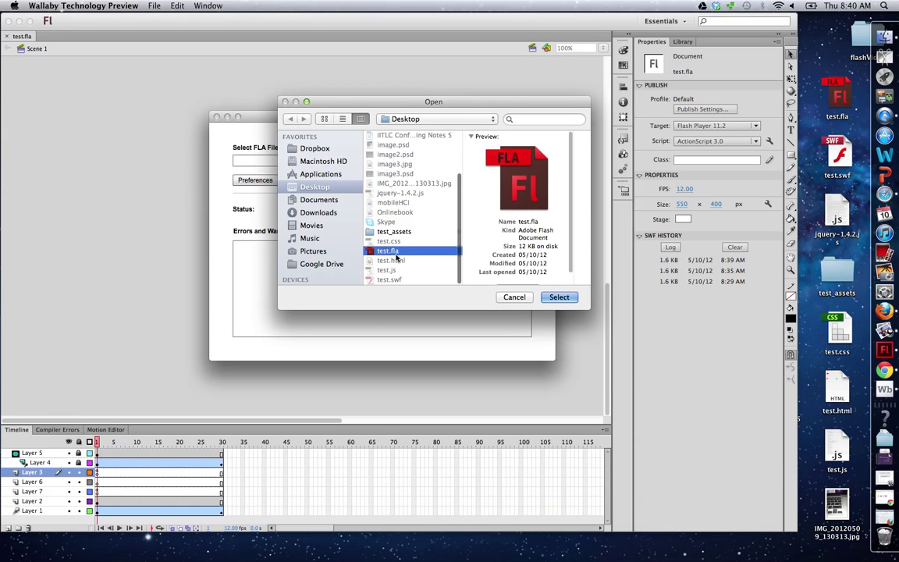
{"action": "left_click", "coordinate": [560, 298]}
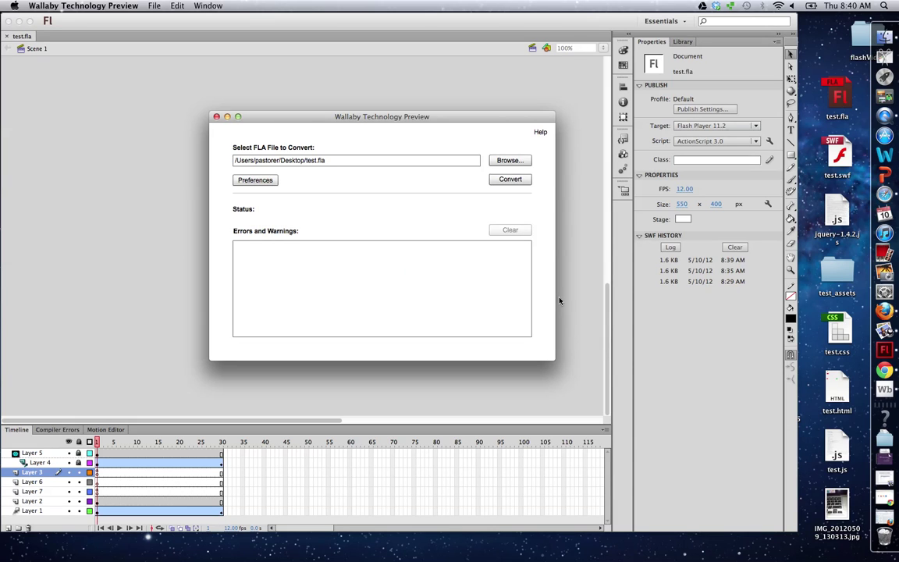
Step: Convert test.fla to HTML5, saving as test.html and replacing the existing file
{"action": "left_click", "coordinate": [509, 180]}
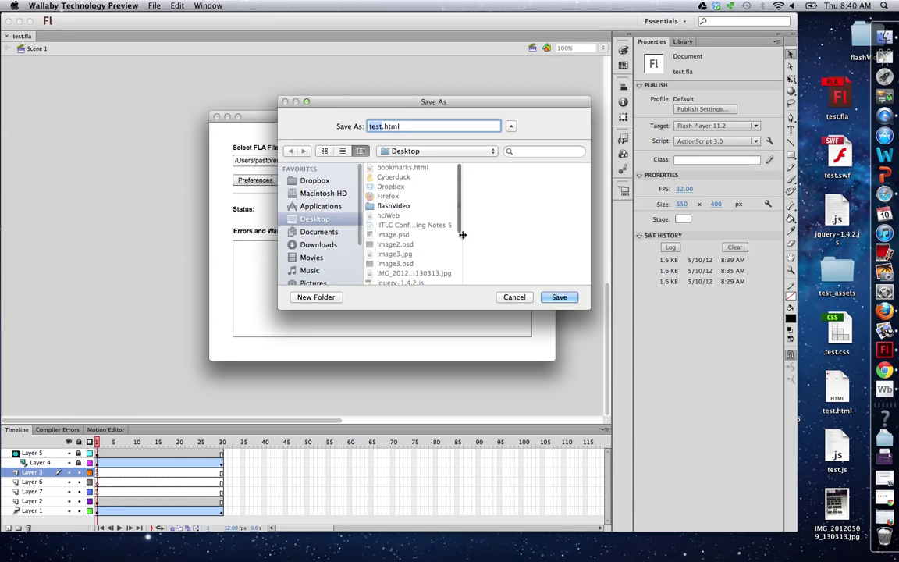
{"action": "left_click", "coordinate": [552, 297]}
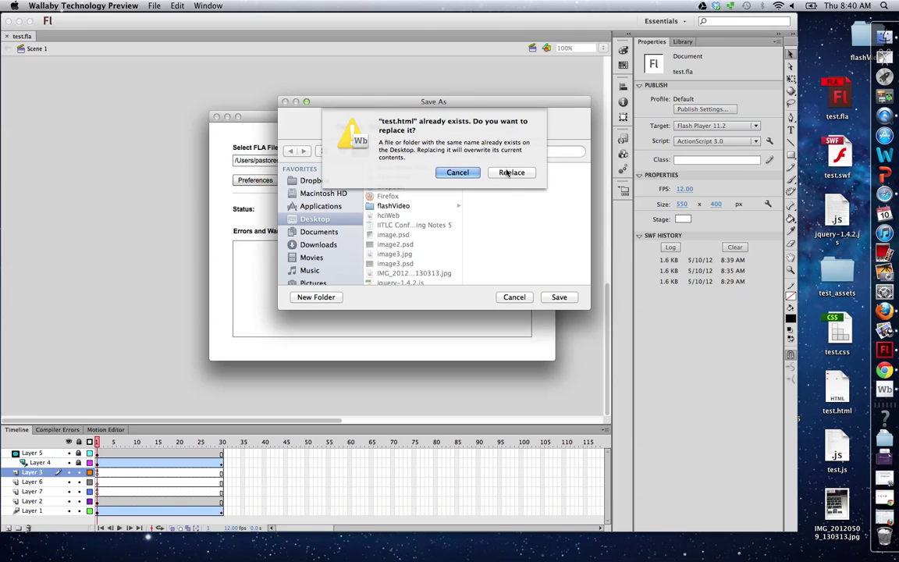
{"action": "left_click", "coordinate": [508, 173]}
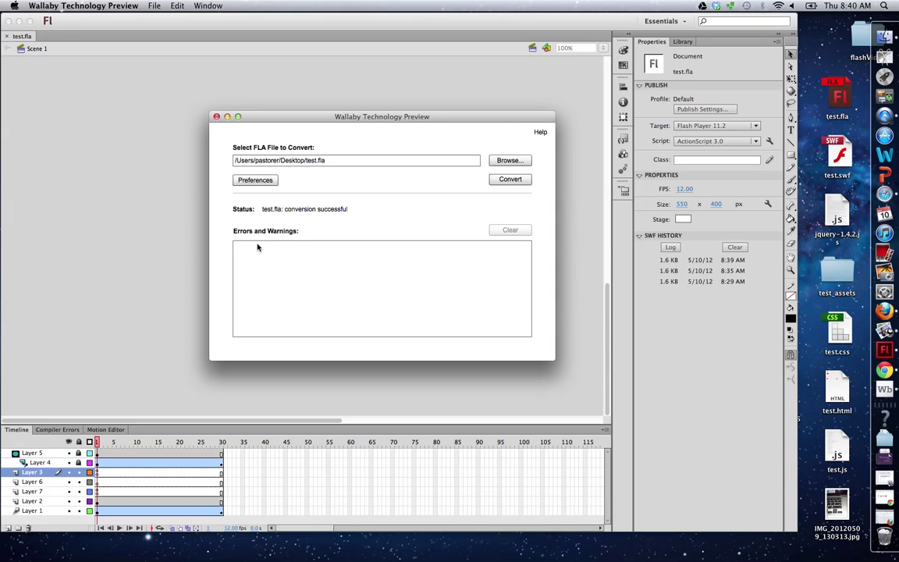
Step: Close Wallaby, minimize Flash and open test.html in Safari
{"action": "left_click", "coordinate": [217, 117]}
{"action": "left_click", "coordinate": [18, 21]}
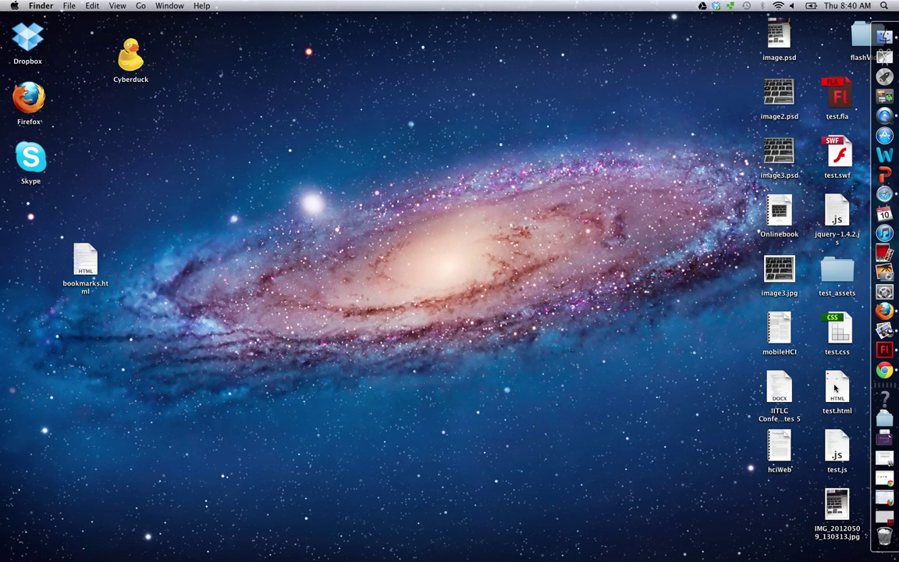
{"action": "left_click_drag", "start_coordinate": [835, 388], "coordinate": [877, 196]}
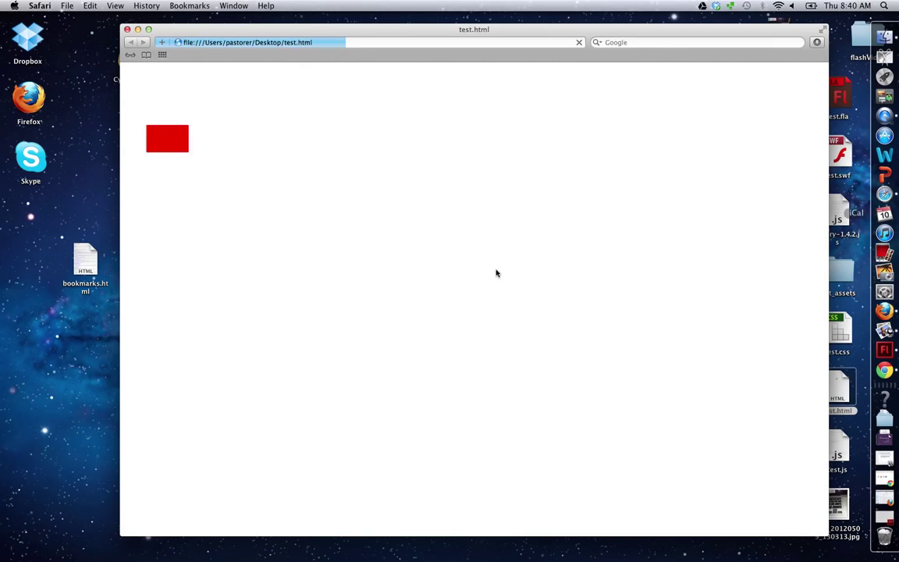
Step: Watch the converted animation in Safari, then close the Safari window
{"action": "left_click_drag", "start_coordinate": [281, 34], "coordinate": [242, 35]}
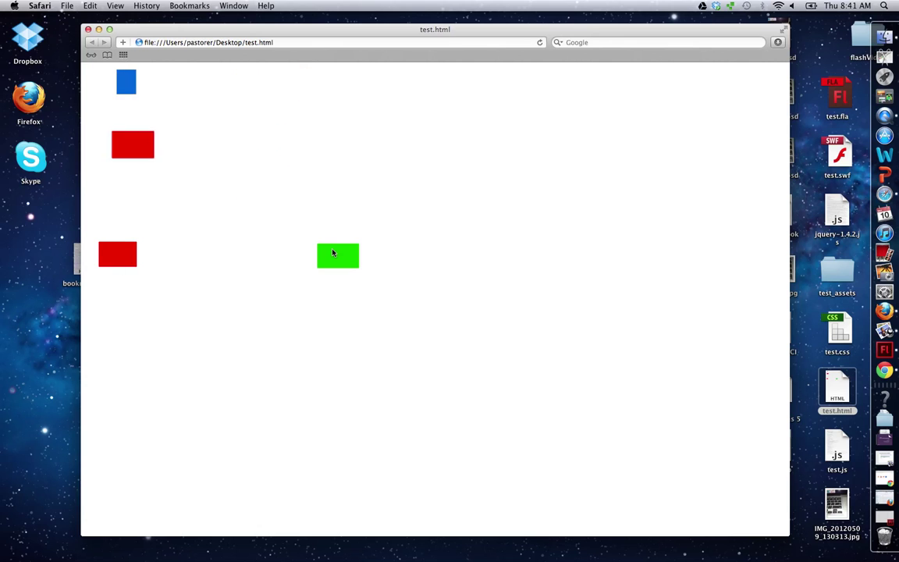
{"action": "left_click", "coordinate": [88, 29]}
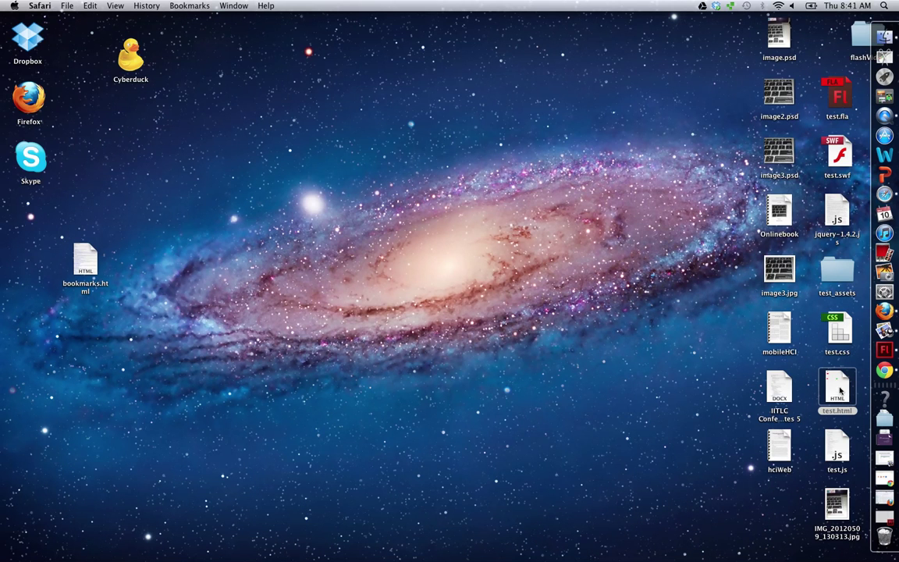
{"action": "left_click_drag", "start_coordinate": [840, 390], "coordinate": [878, 313]}
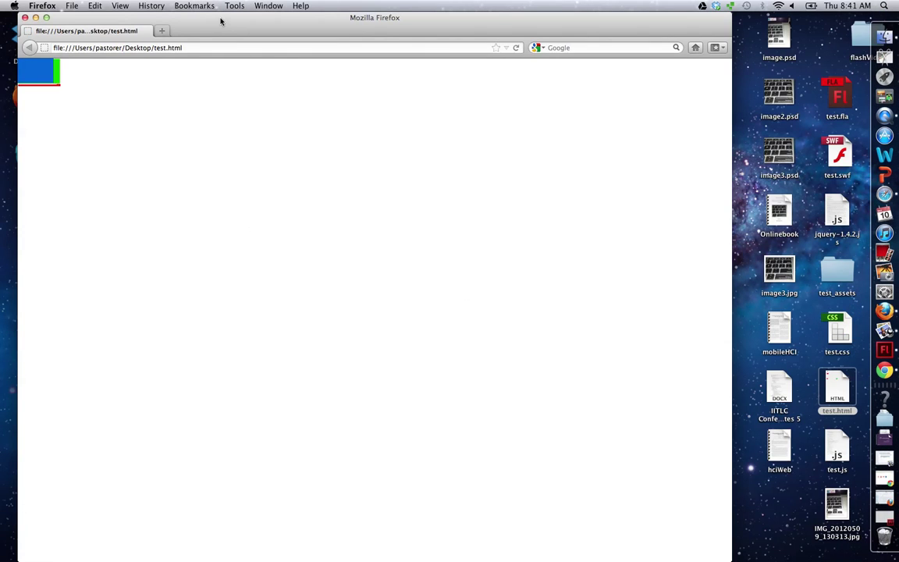
{"action": "mouse_move", "coordinate": [221, 21]}
{"action": "left_mouse_down"}
{"action": "mouse_move", "coordinate": [283, 71]}
{"action": "mouse_move", "coordinate": [239, 21]}
{"action": "mouse_move", "coordinate": [216, 21]}
{"action": "left_mouse_up"}
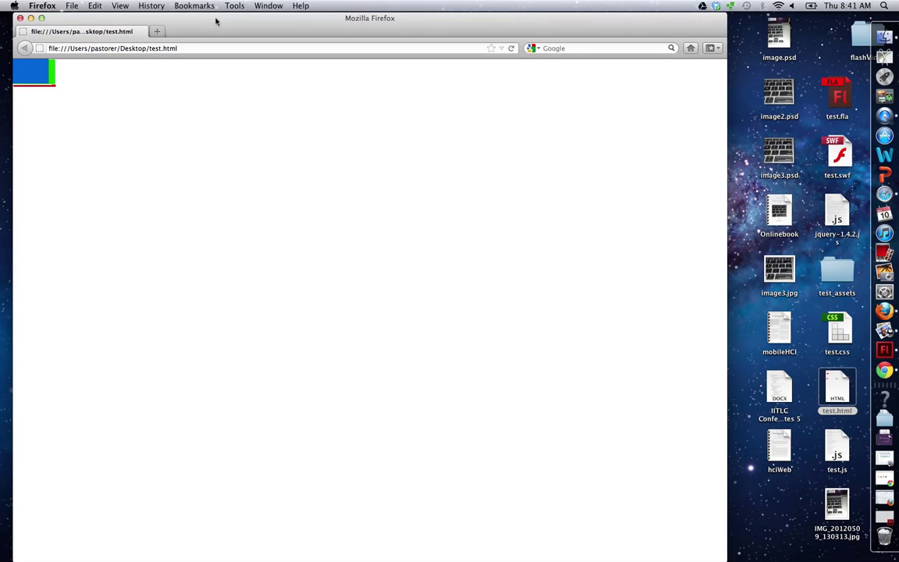
{"action": "left_click", "coordinate": [20, 18]}
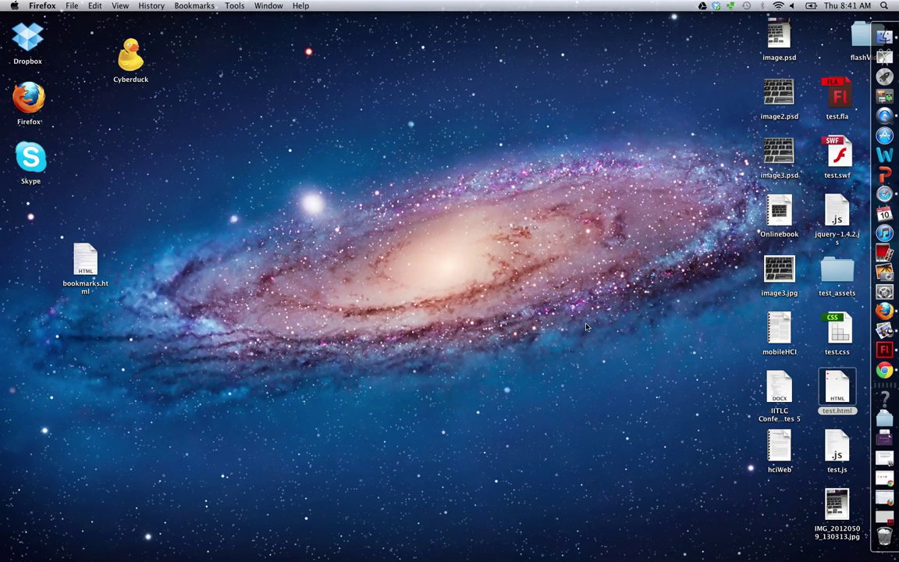
{"action": "left_click_drag", "start_coordinate": [837, 388], "coordinate": [884, 373]}
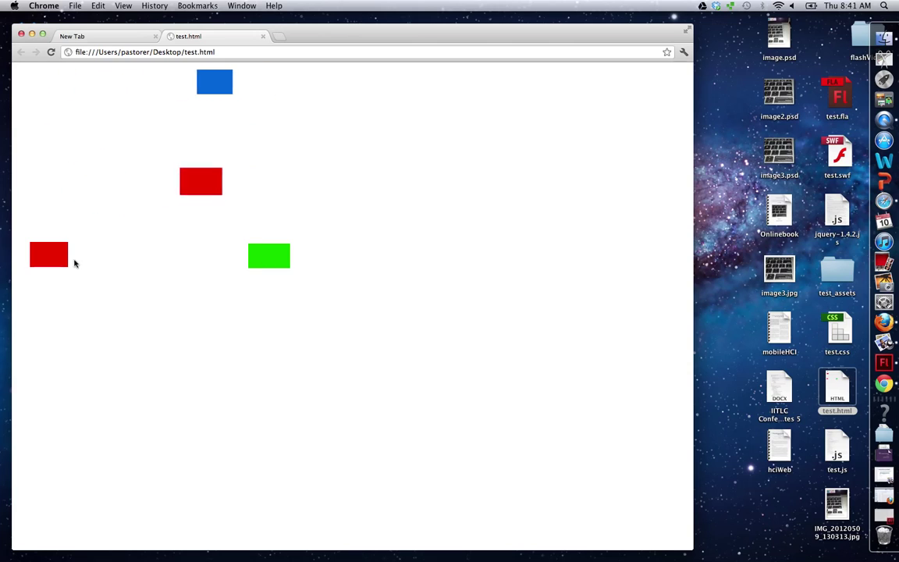
{"action": "left_click", "coordinate": [268, 254]}
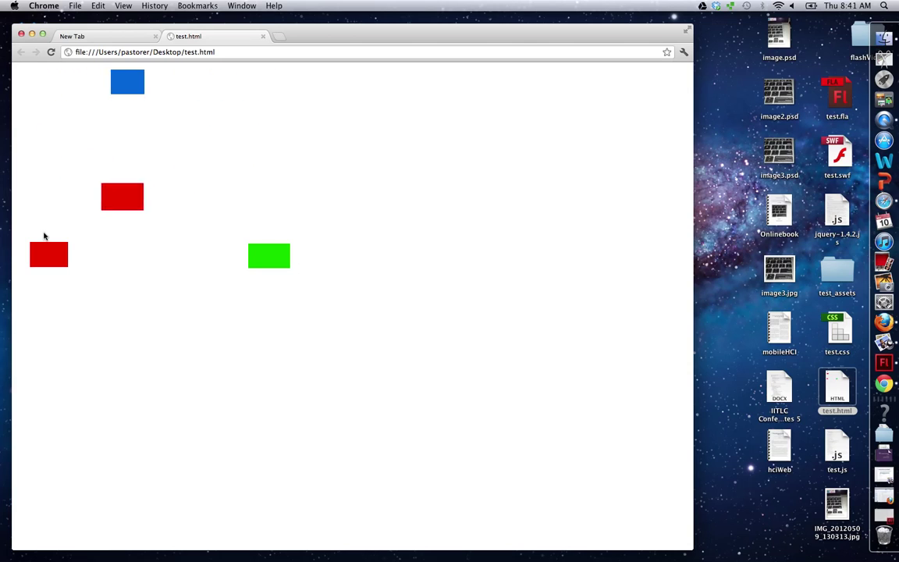
{"action": "left_click", "coordinate": [282, 257]}
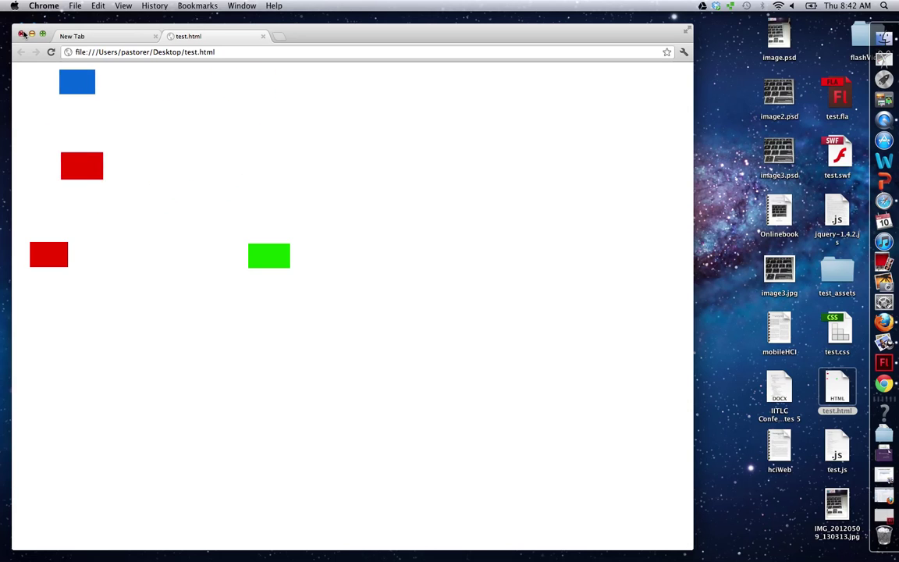
{"action": "left_click", "coordinate": [22, 33]}
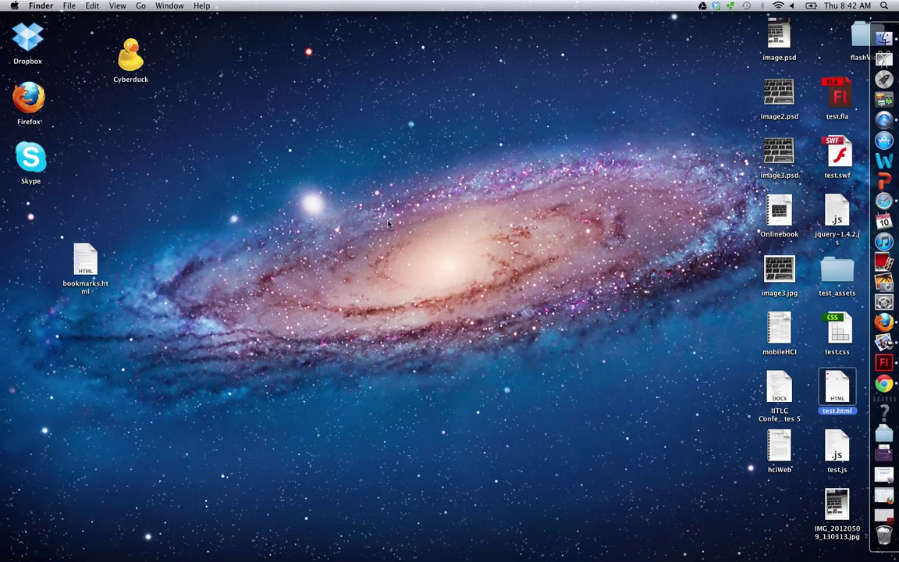